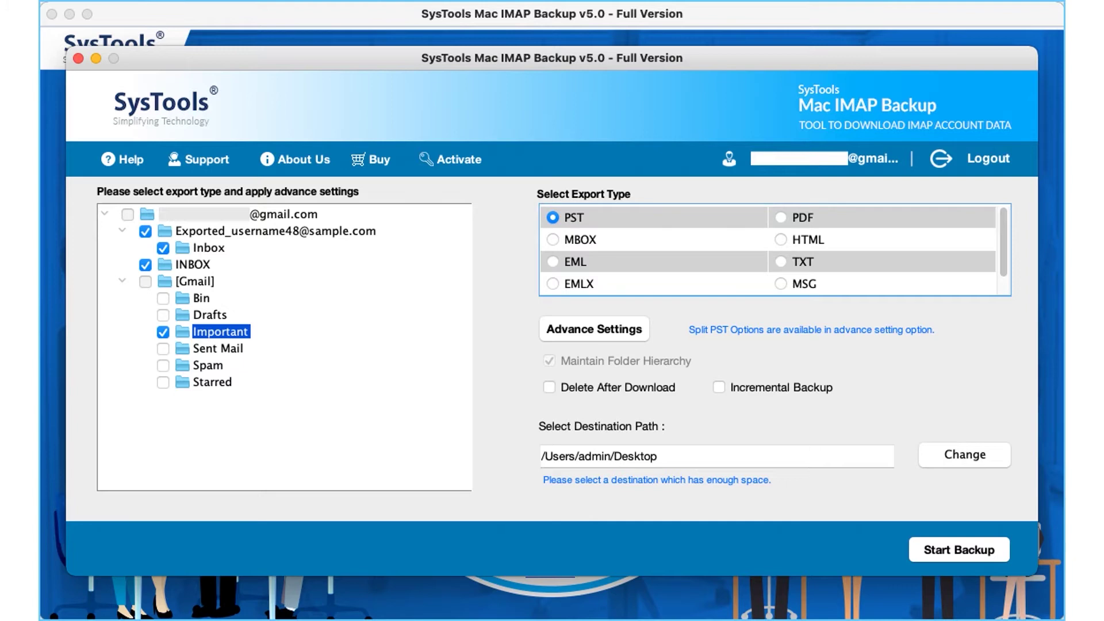
Move focus to the Advance Settings button, keeping PST export to /Users/admin/Desktop
key("Tab")
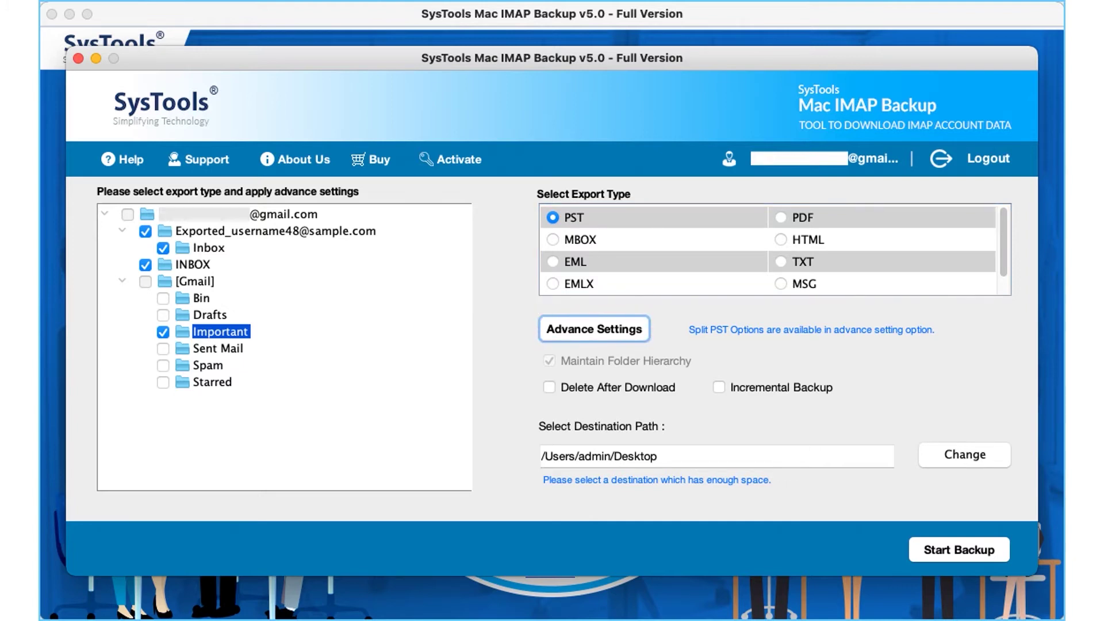
Turn on the Split PST option at 100 MB
key("space")
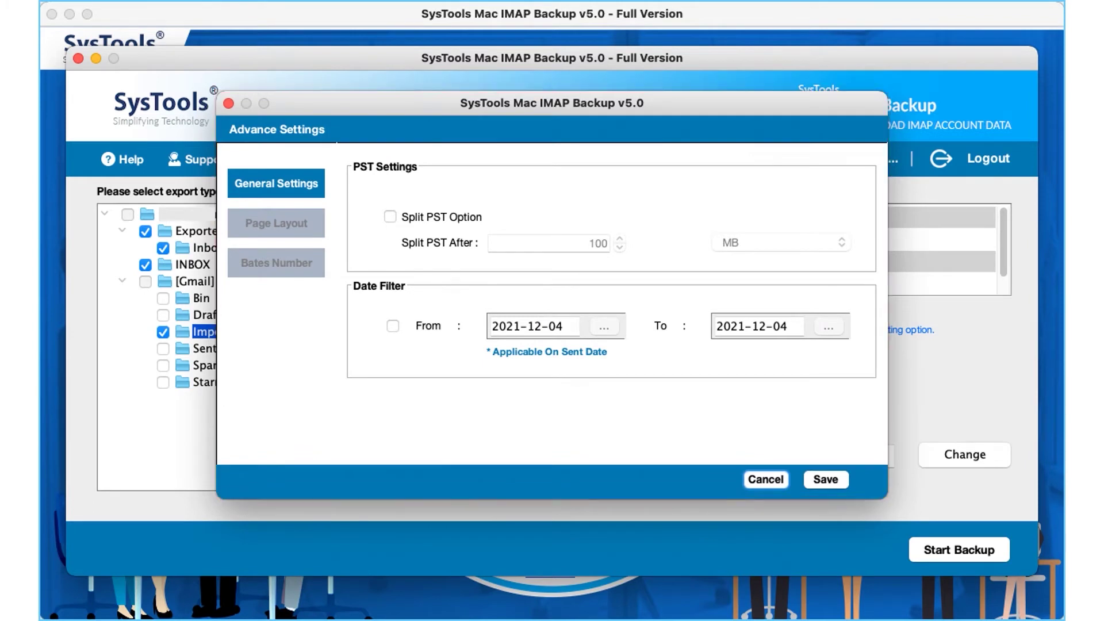
key("Tab")
key("space")
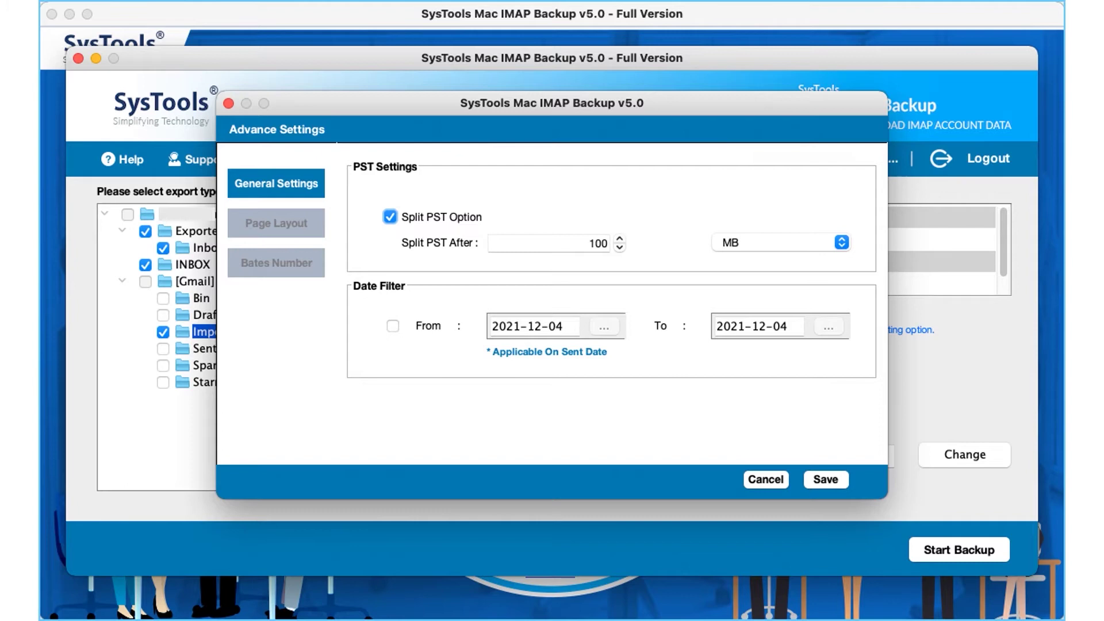
key("Tab")
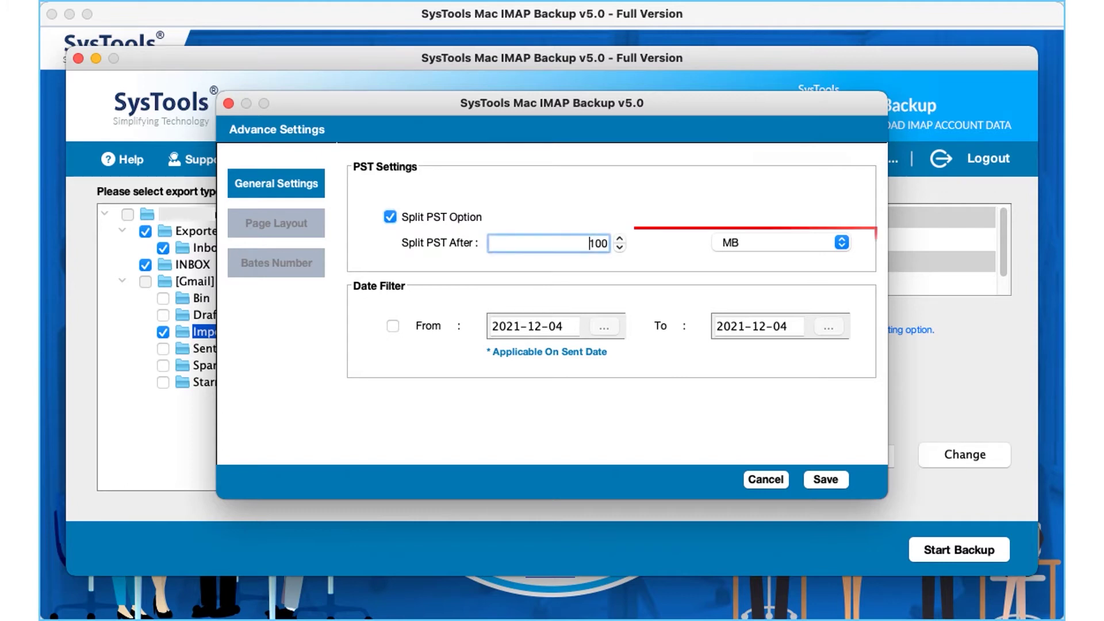
key("Tab")
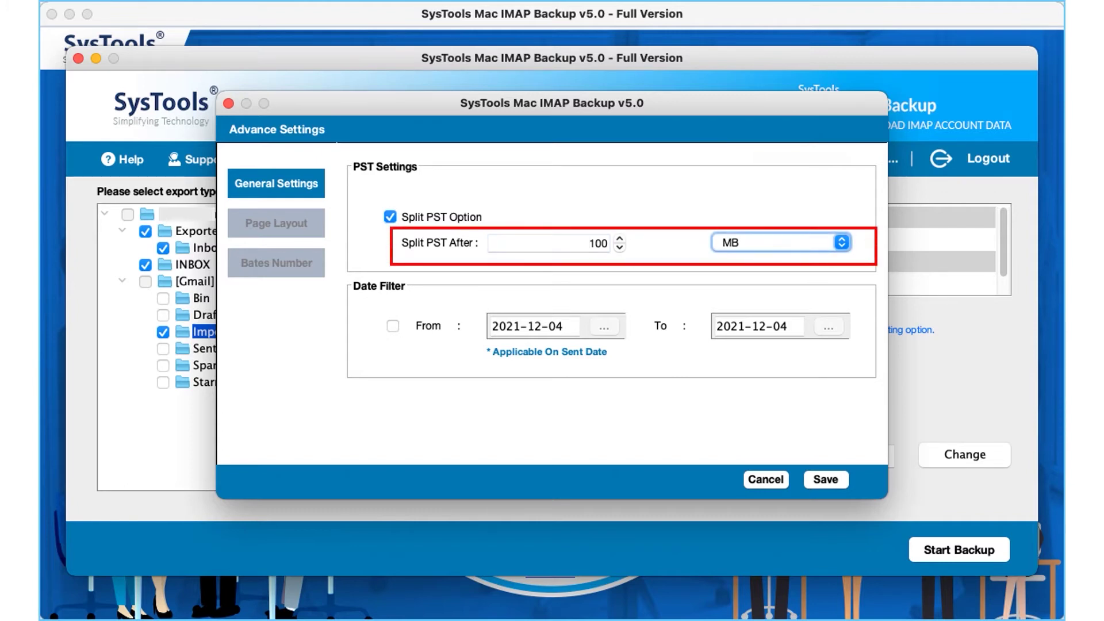
key("space")
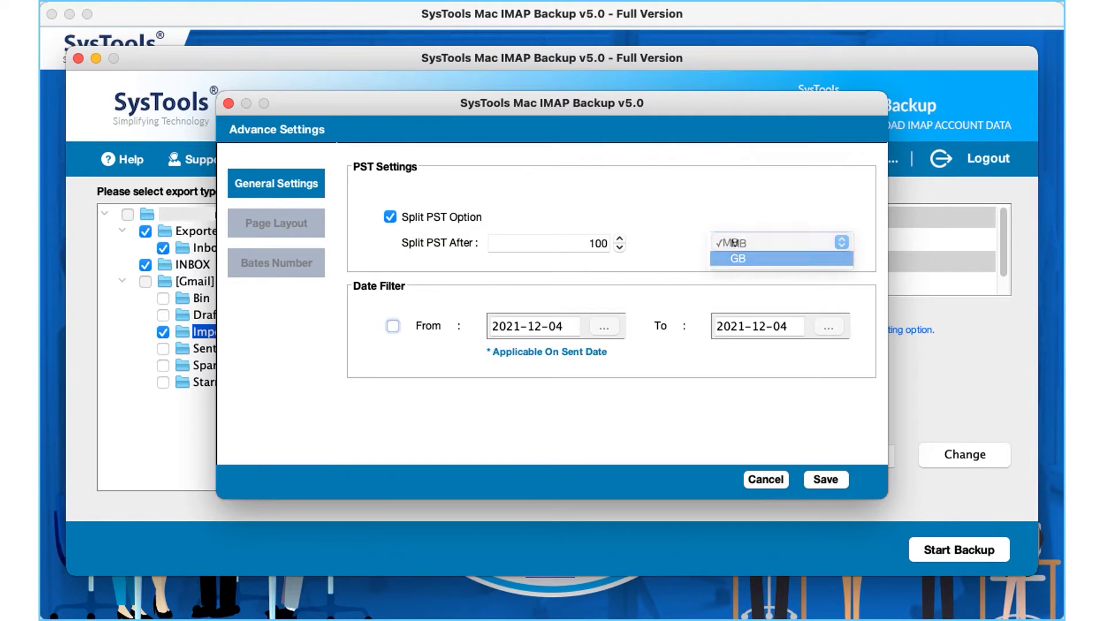
key("Escape")
Enable the date filter with both start and end dates set to 2021-12-04
key("Tab")
key("space")
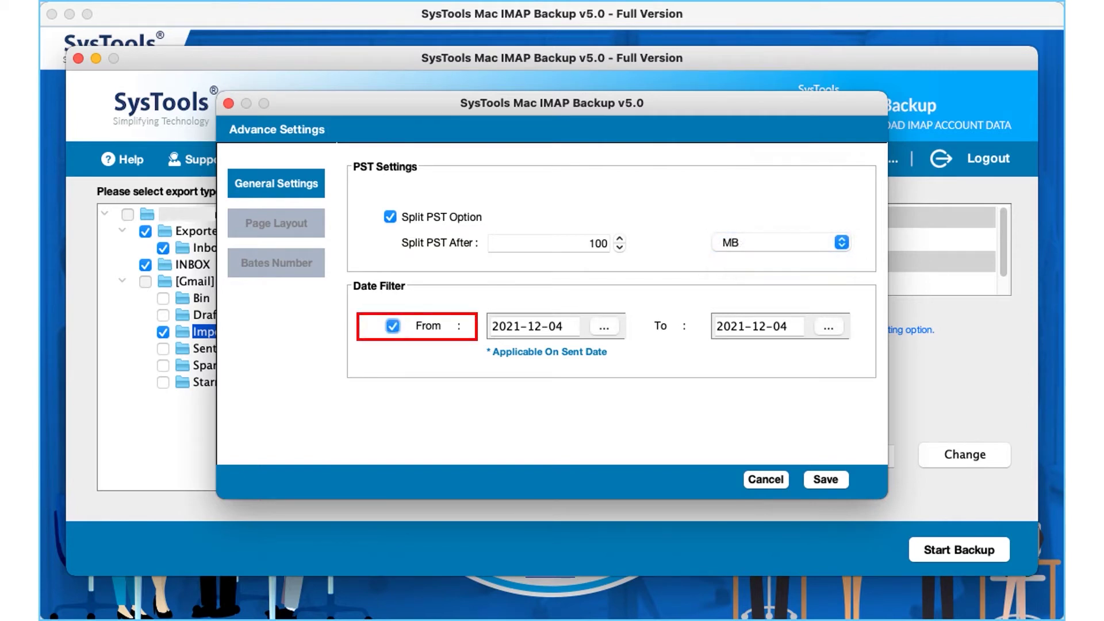
key("Tab")
key("space")
key("Escape")
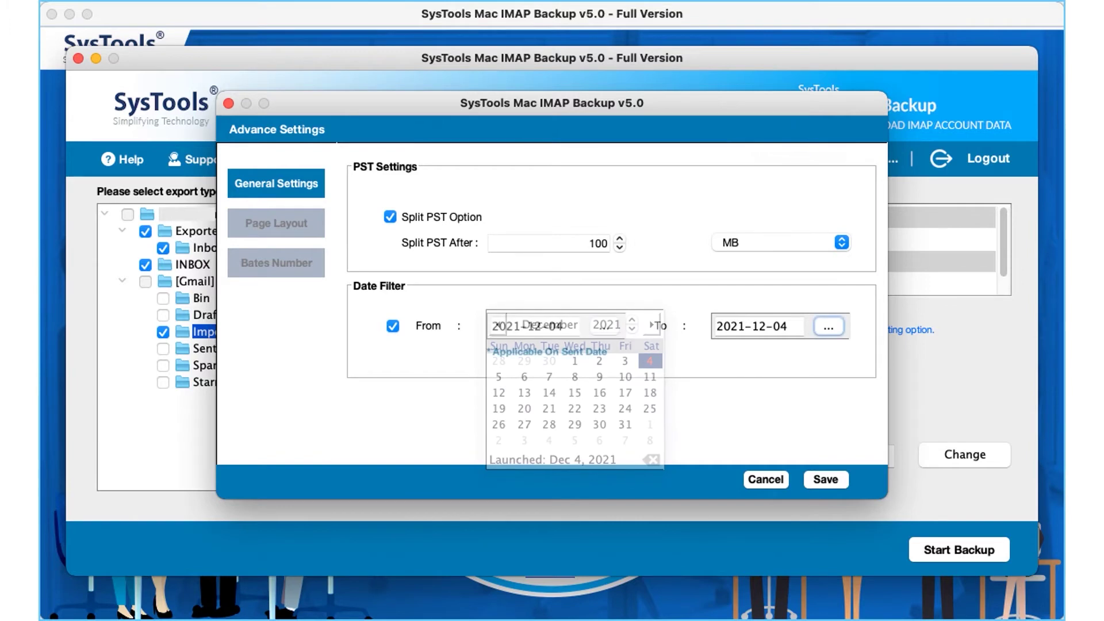
key("Tab")
key("space")
key("Escape")
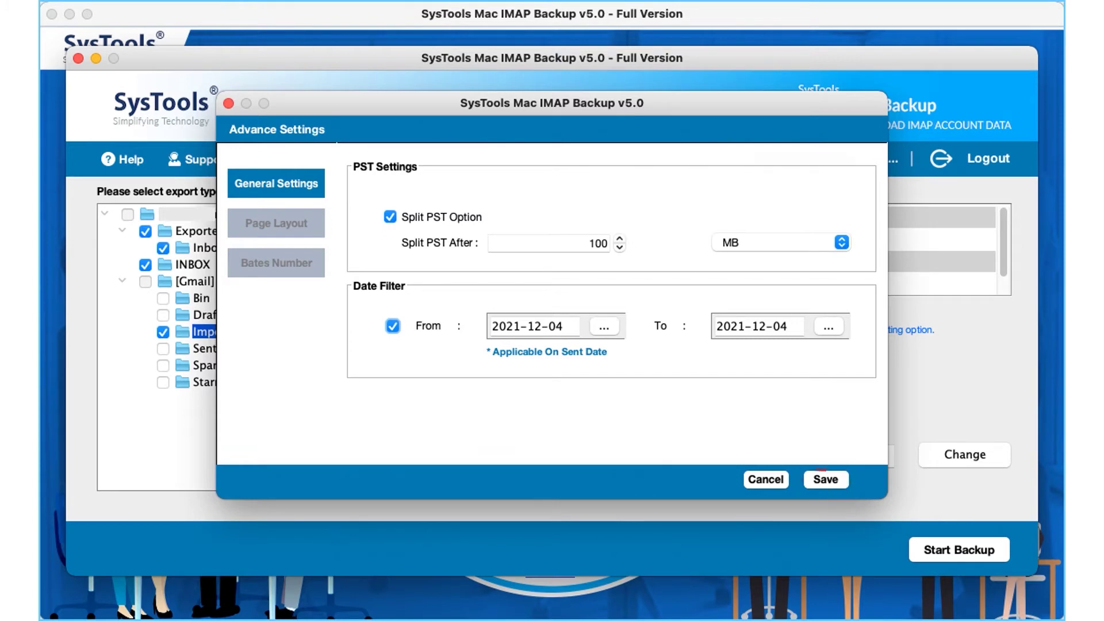
Enable Delete After Download, confirming with Yes, and also enable Incremental Backup
key("Return")
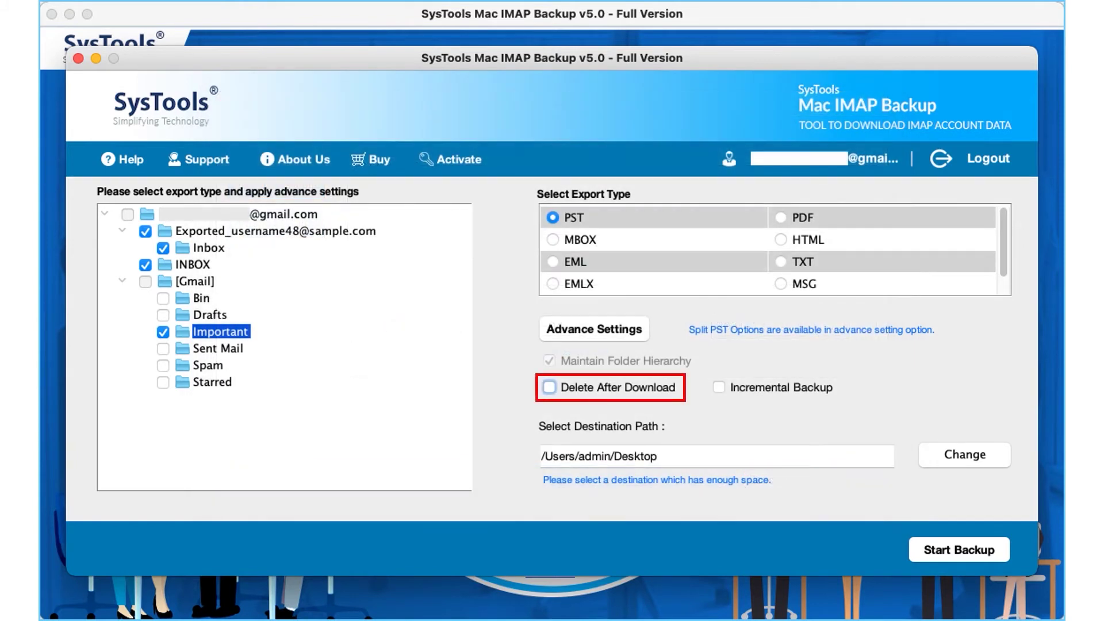
key("space")
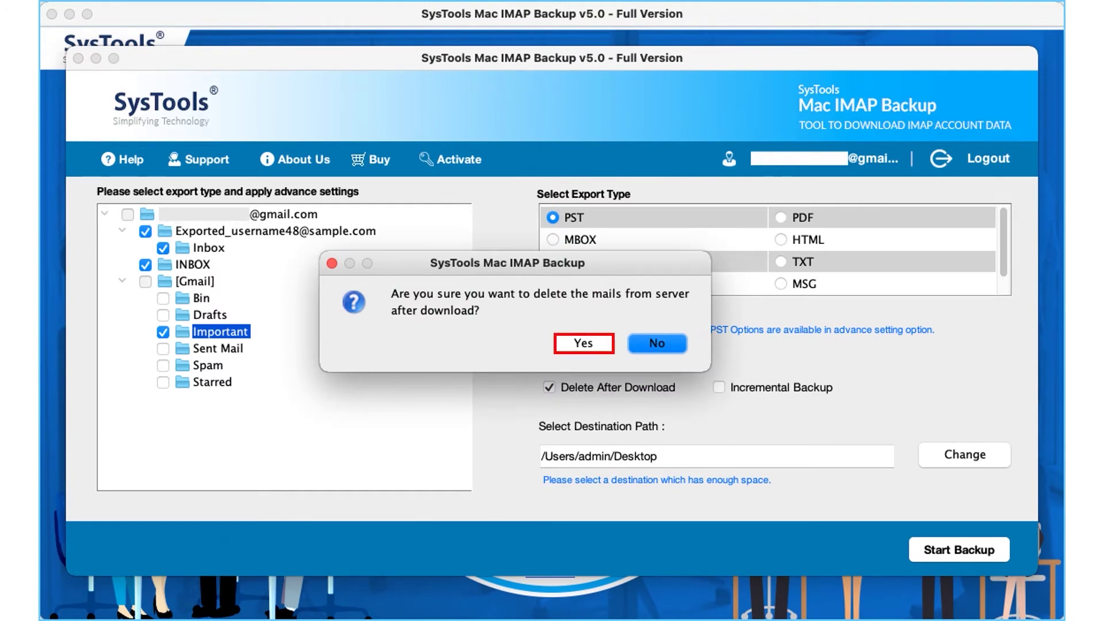
left_click(583, 344)
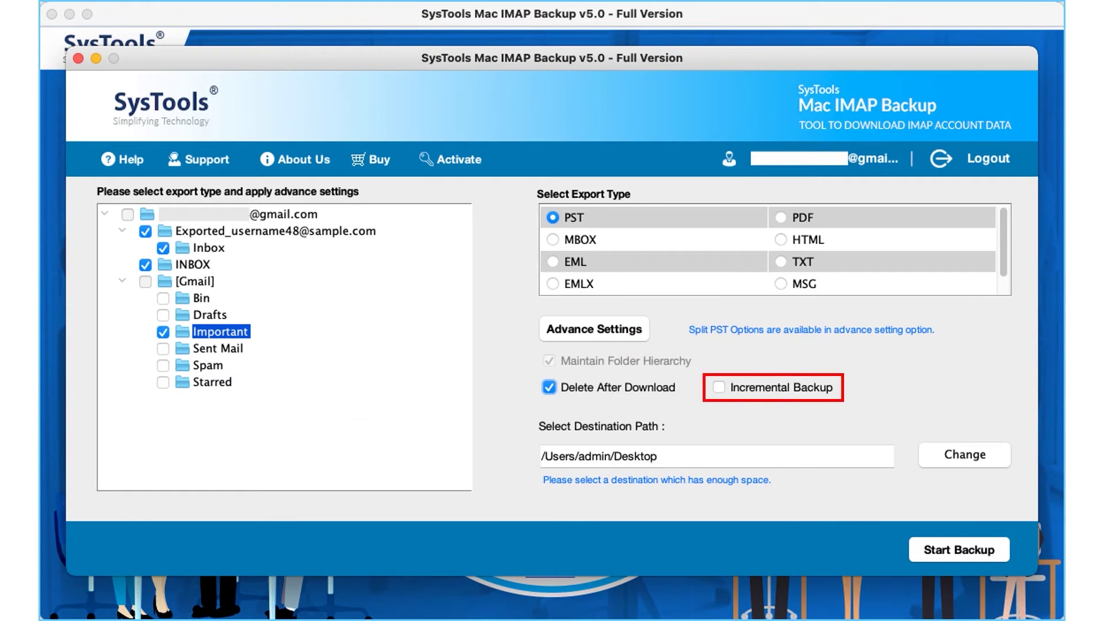
key("Tab")
key("space")
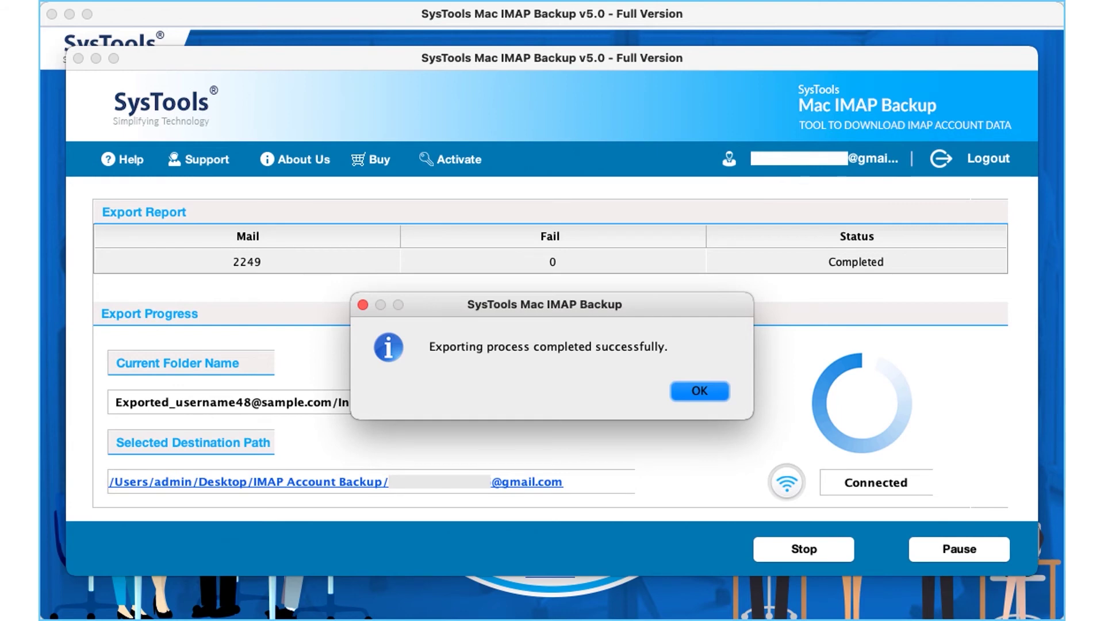
Dismiss the export success message reporting 2249 mails exported
key("Return")
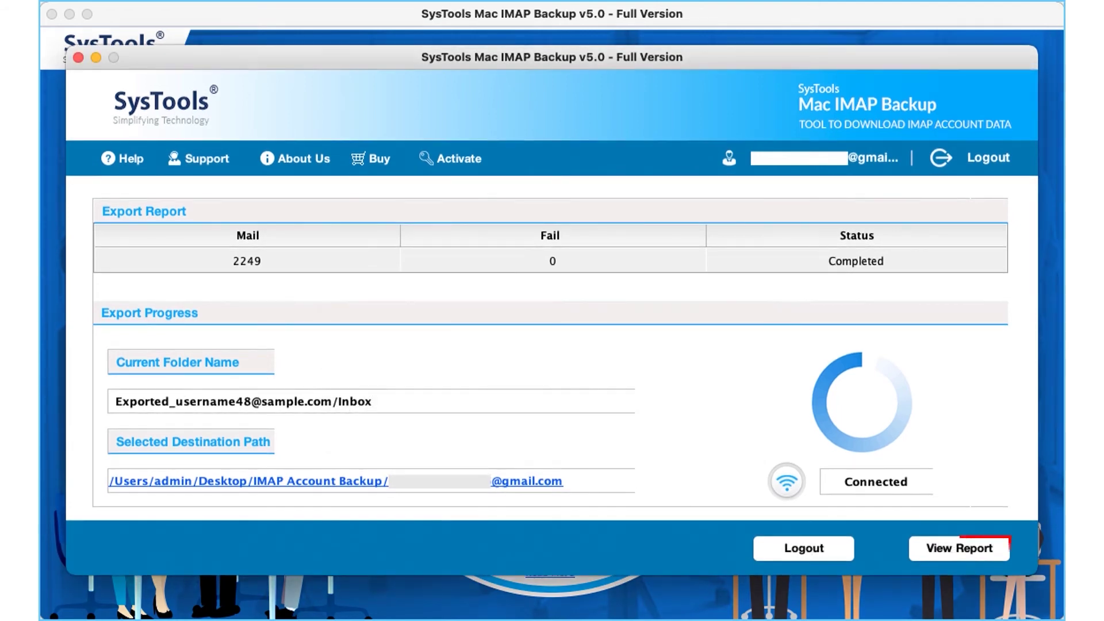